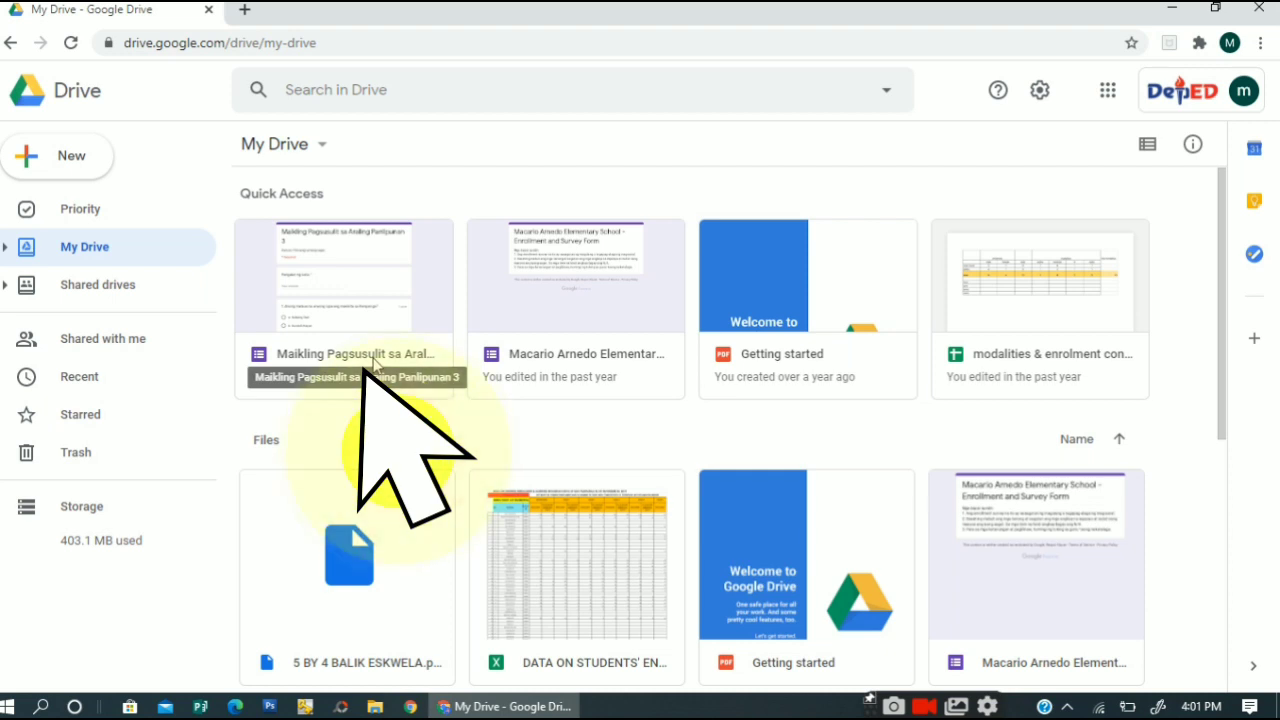
- Open the form "Maikling Pagsusulit sa Araling Panlipunan 3" from Drive and display its responses
double_click(373, 362)
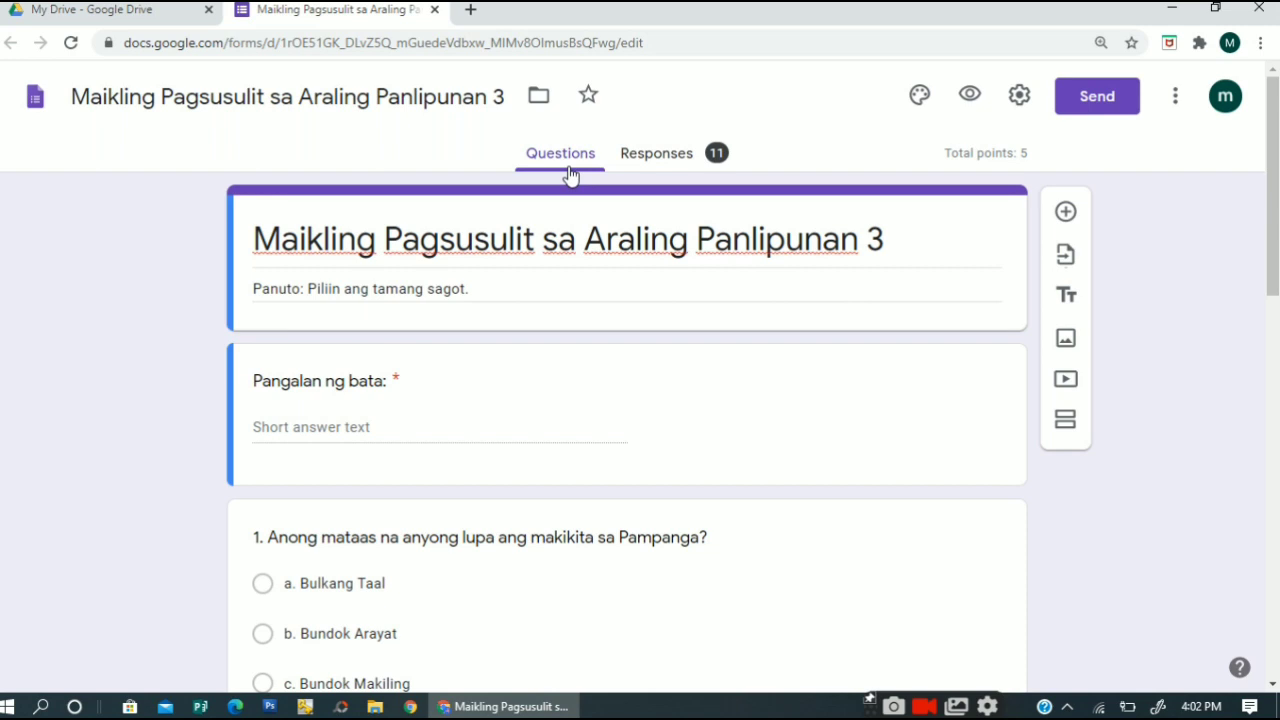
click(676, 166)
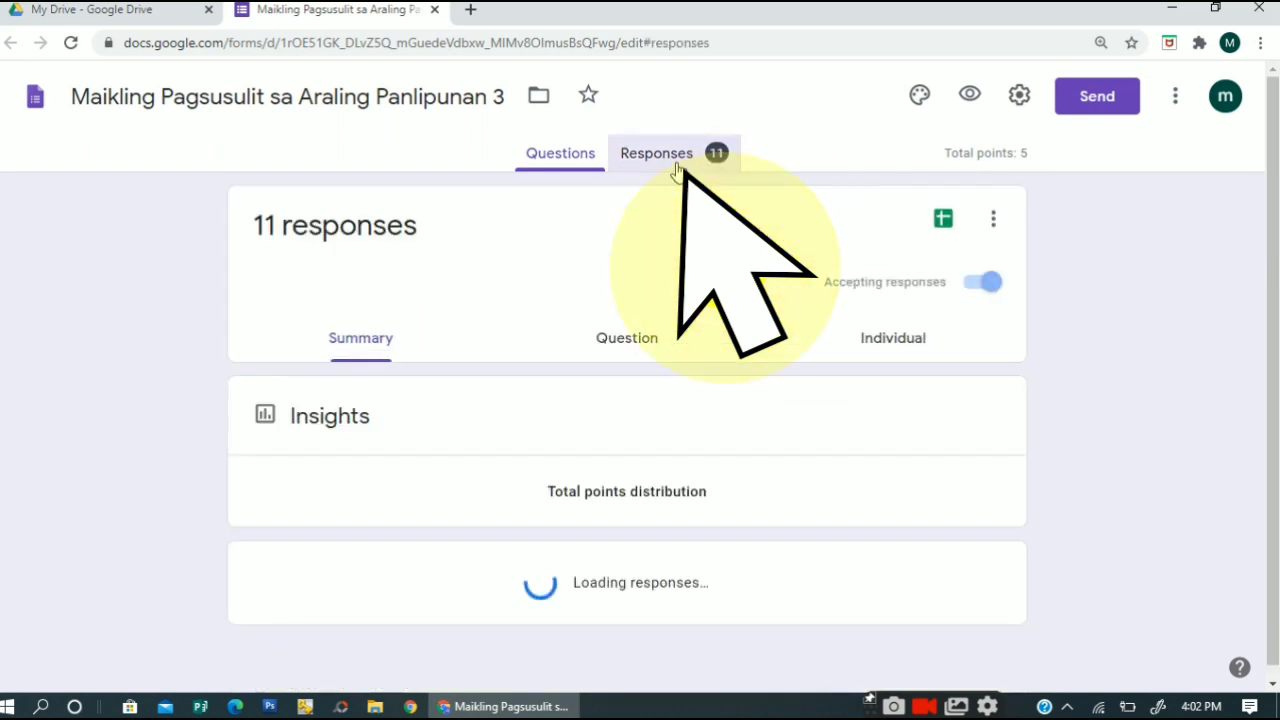
click(678, 170)
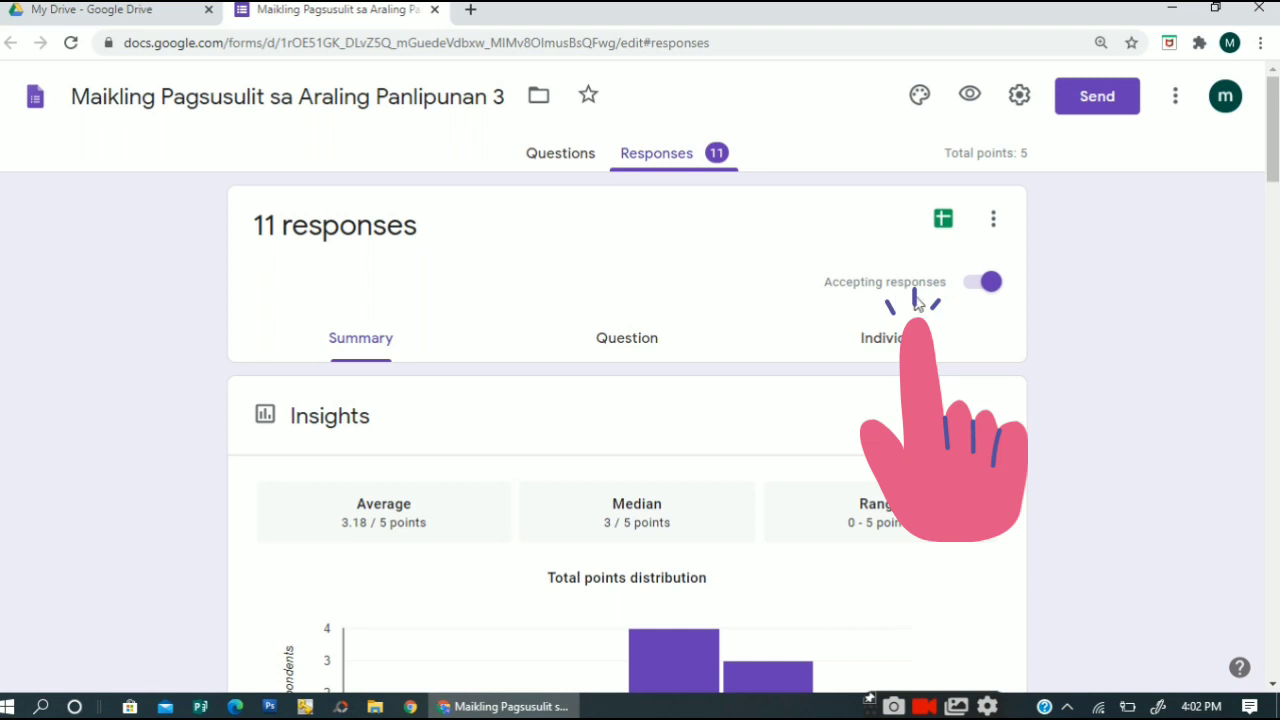
- Stop the form from accepting responses
click(989, 283)
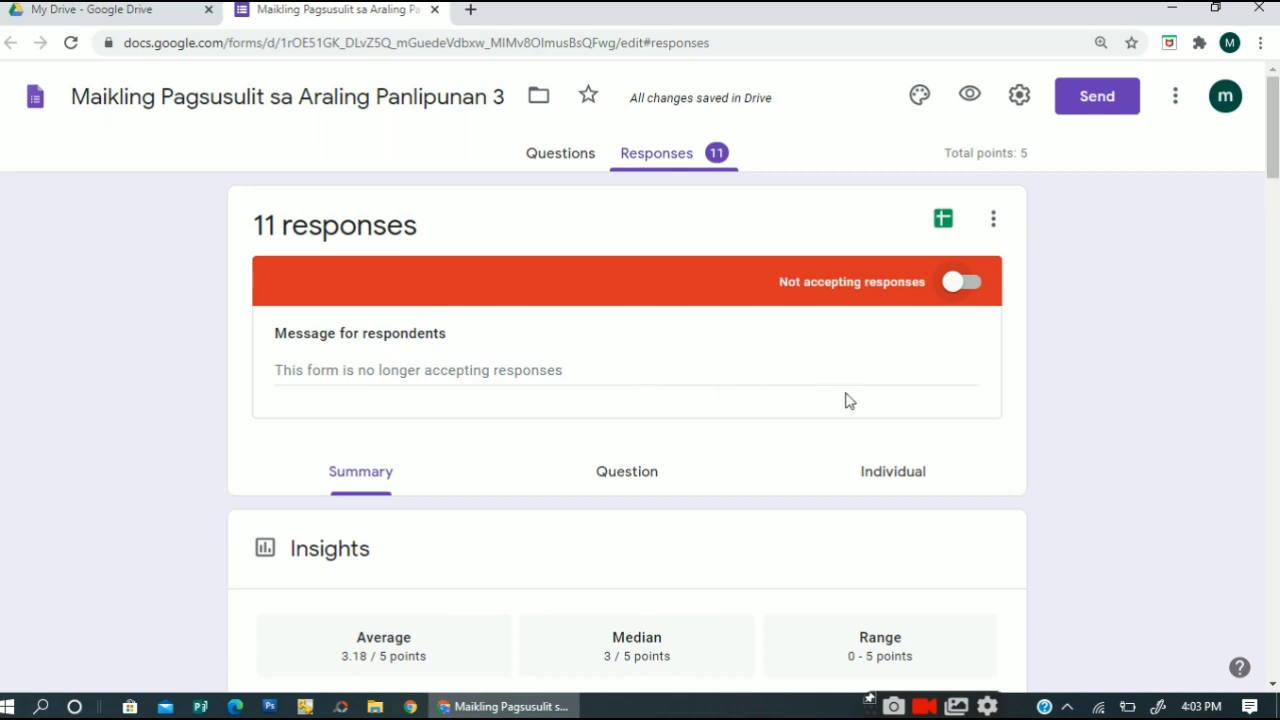
click(969, 289)
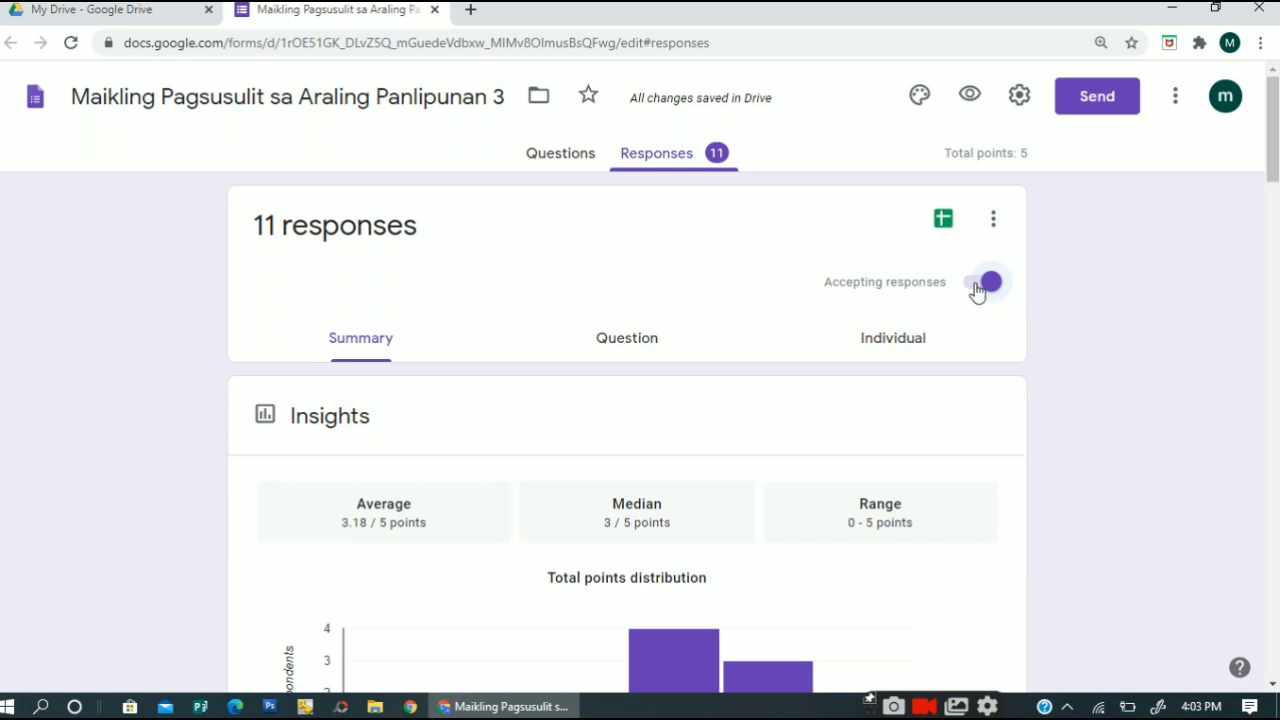
click(977, 285)
- Review the response summary's score insights, points distribution, frequently missed questions and list of respondent names
scroll(640, 400, down, 3)
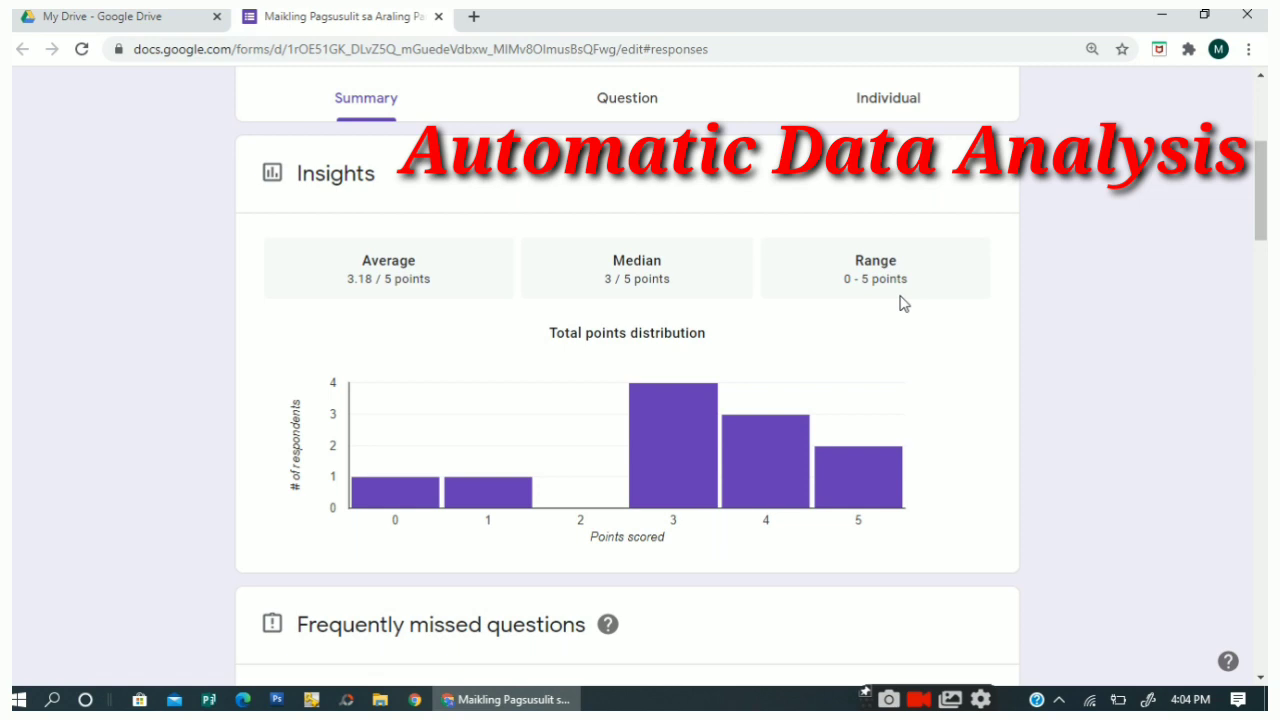
scroll(903, 302, down, 2)
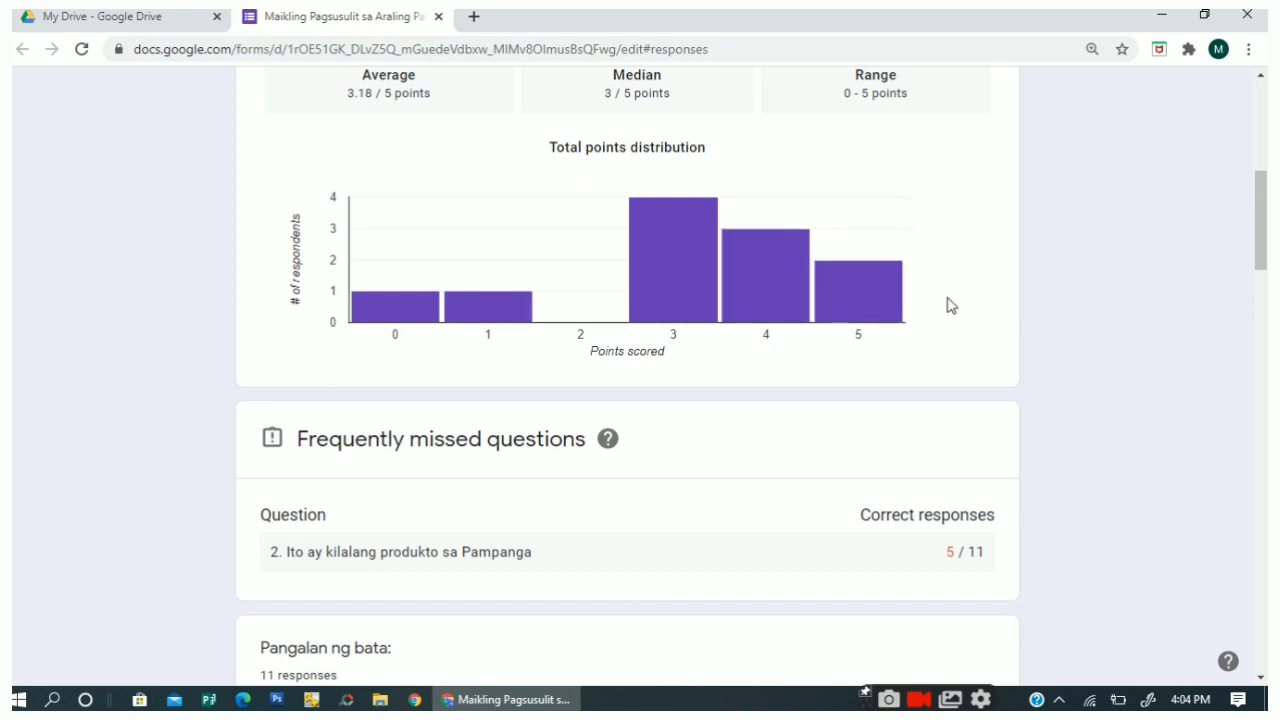
scroll(951, 305, down, 1)
scroll(937, 306, down, 1)
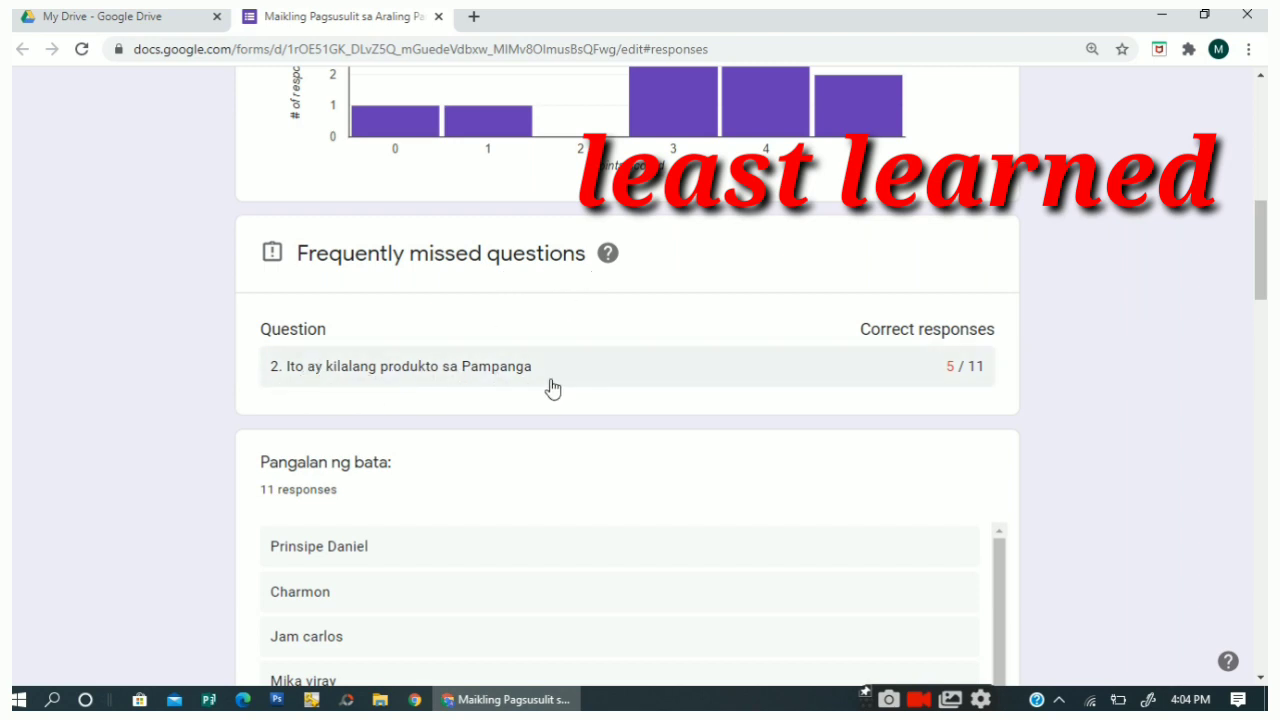
scroll(705, 395, down, 1)
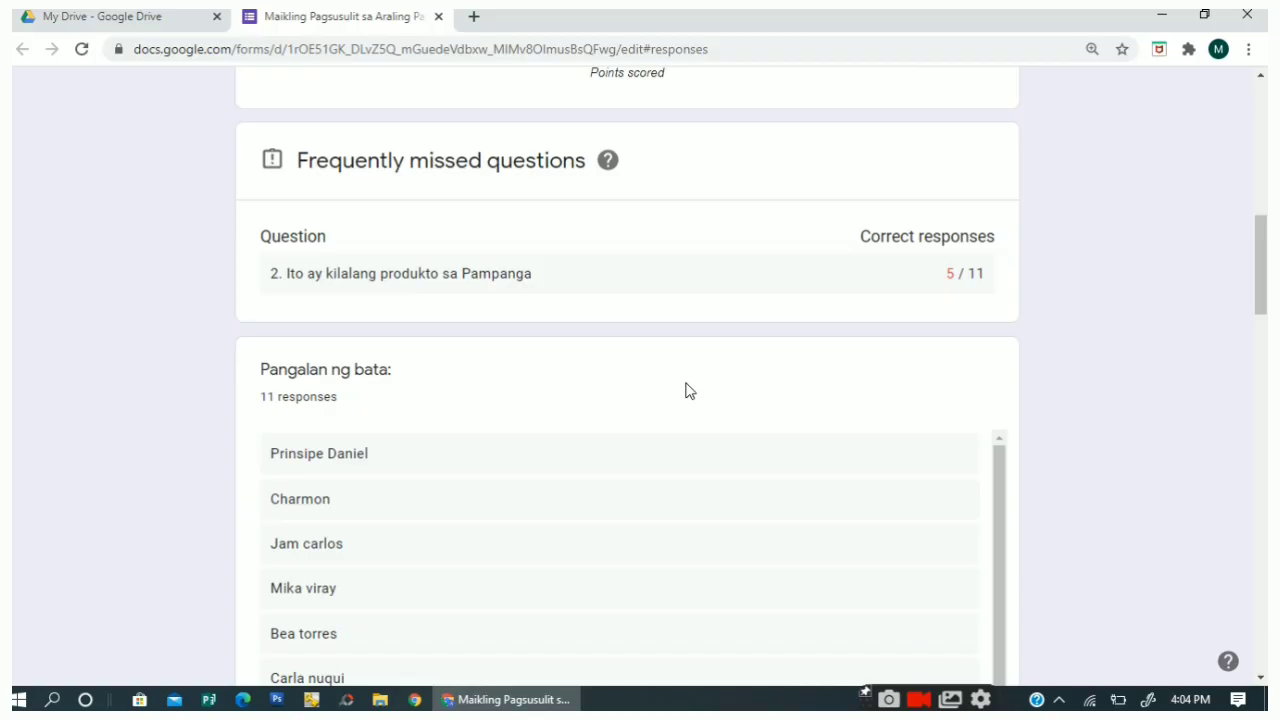
scroll(688, 390, down, 3)
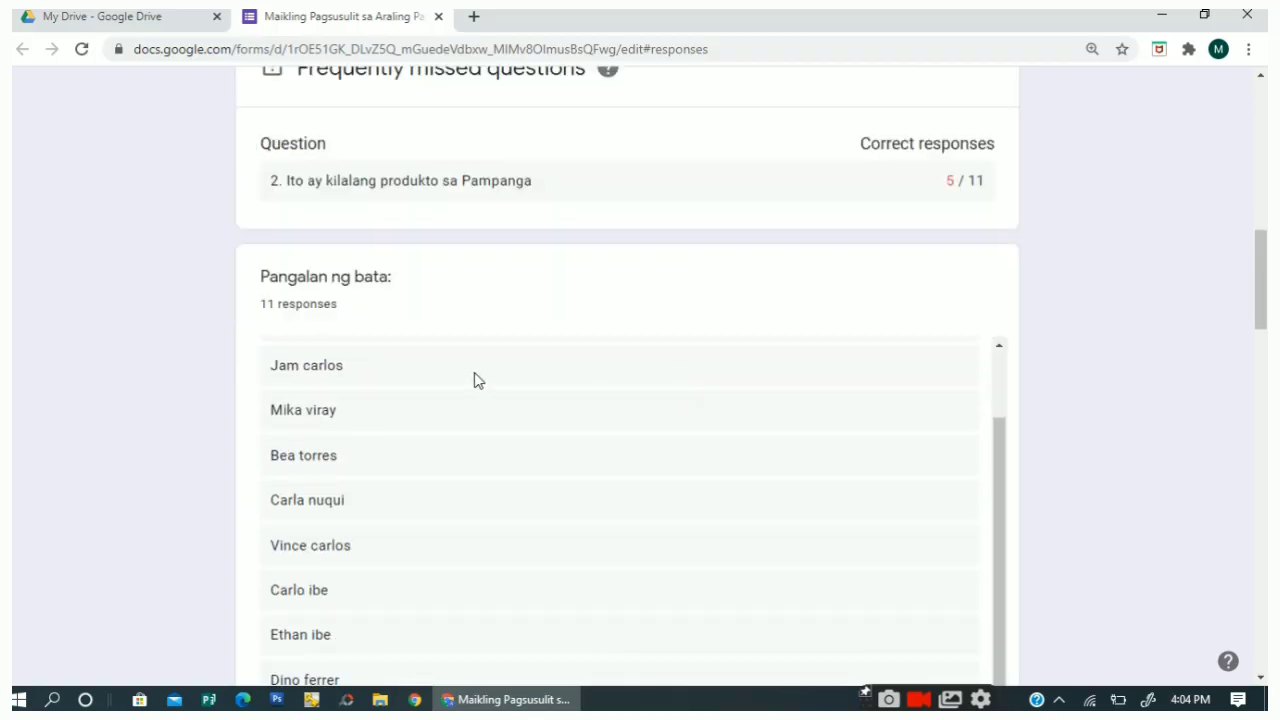
scroll(475, 380, down, 3)
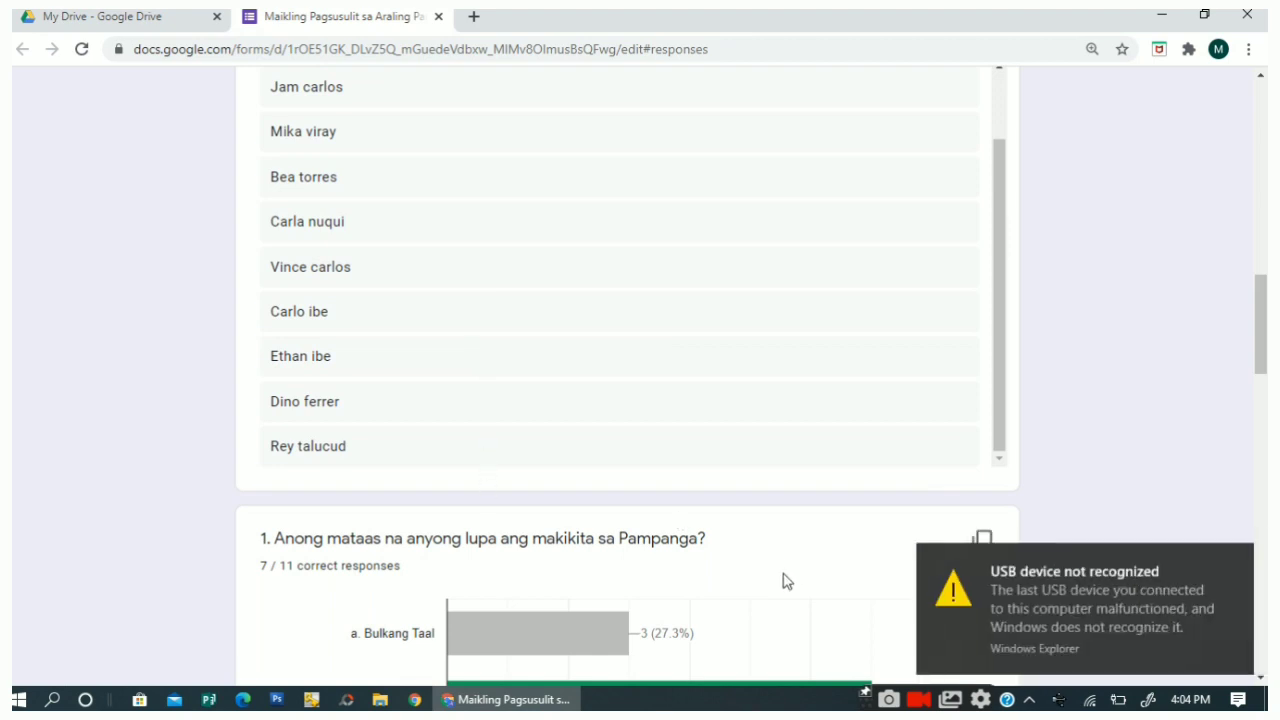
- Examine the answer charts and correct-response figures for quiz questions 1 to 5
scroll(646, 563, down, 1)
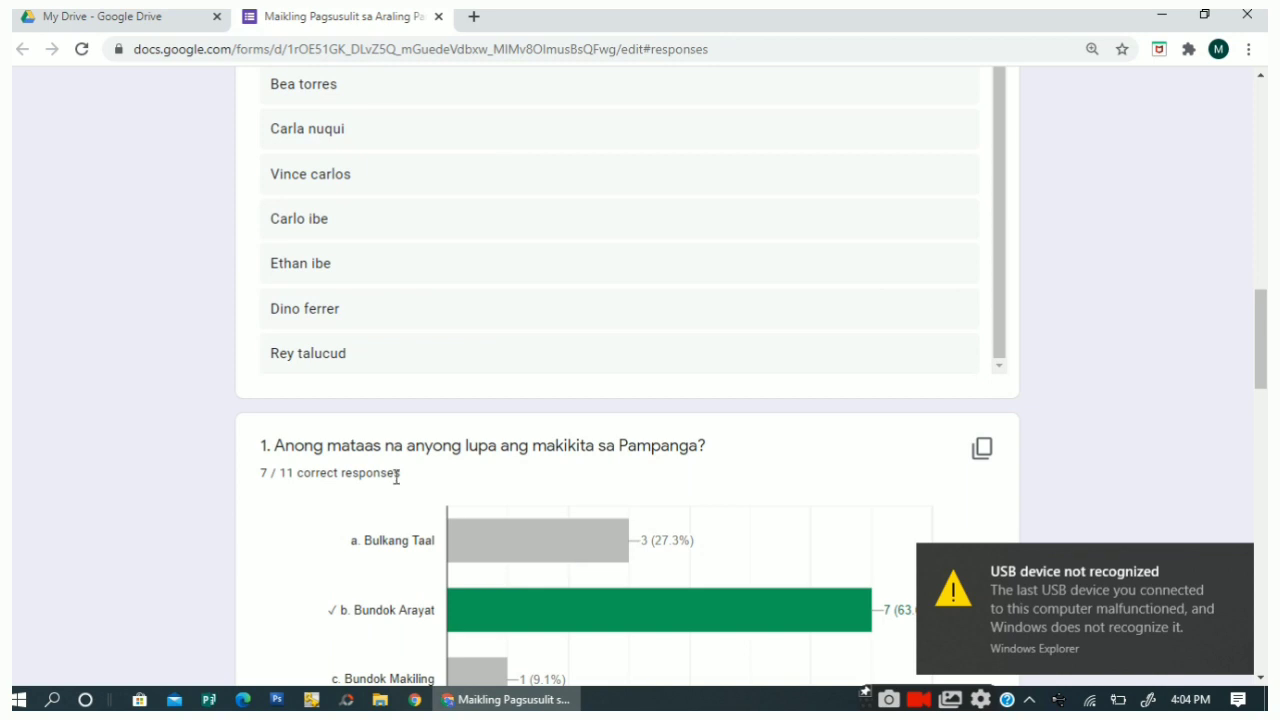
scroll(749, 476, down, 1)
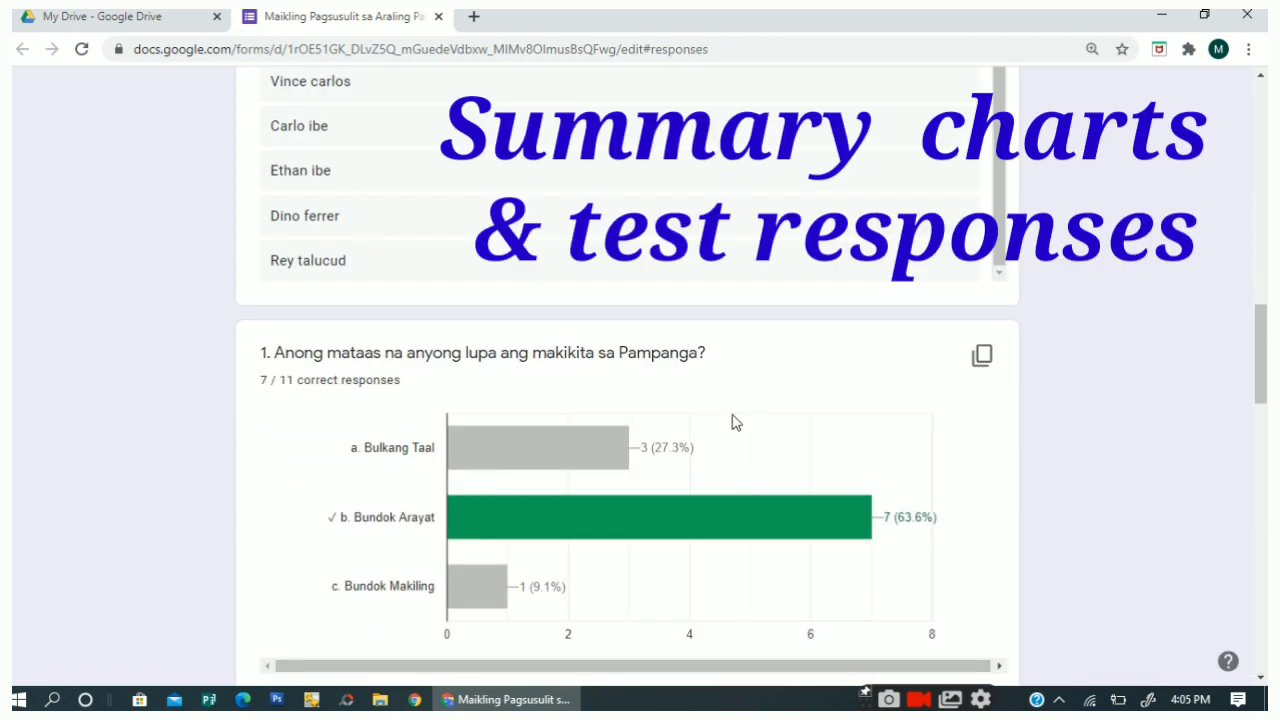
scroll(733, 418, down, 1)
scroll(732, 415, down, 4)
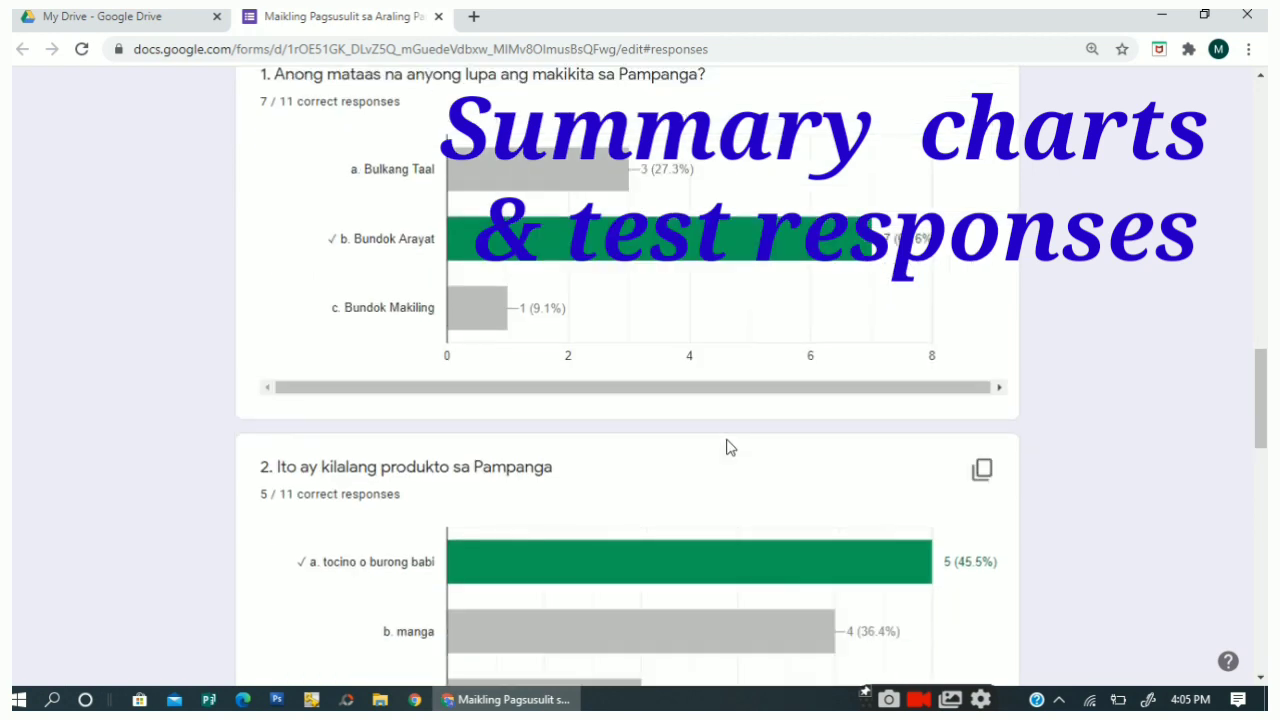
scroll(727, 447, down, 2)
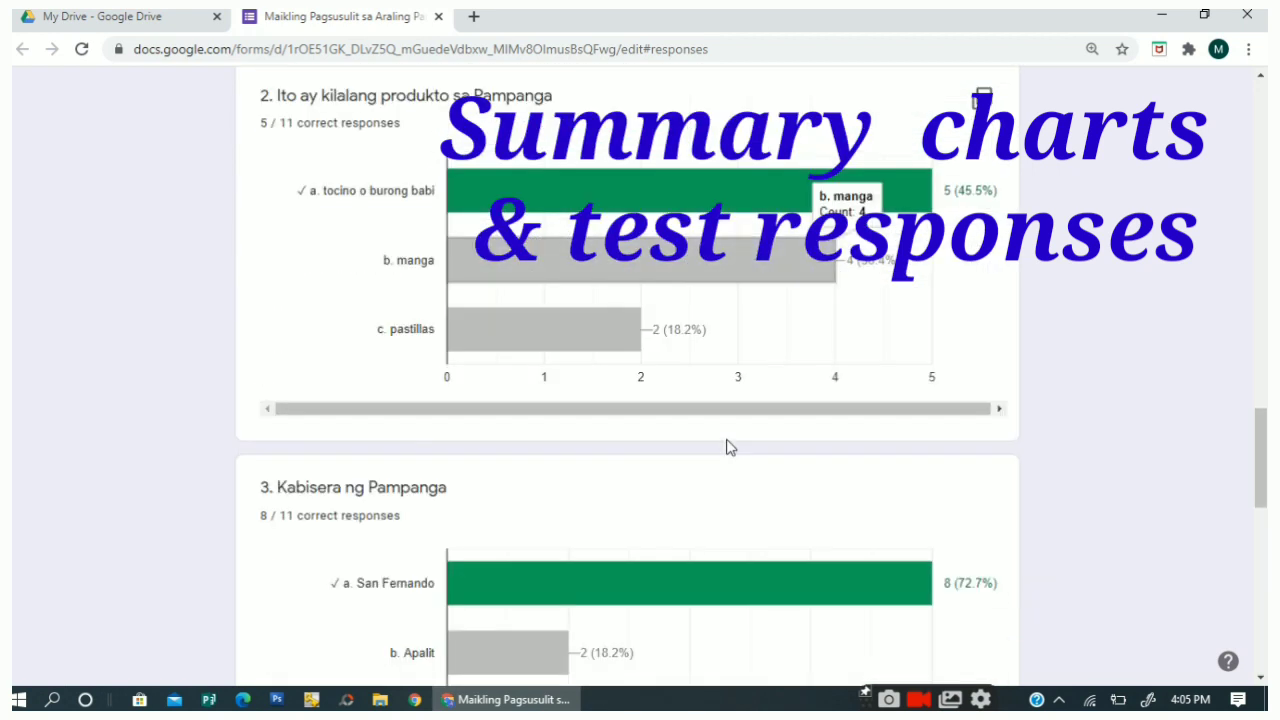
scroll(727, 447, down, 1)
scroll(727, 447, down, 4)
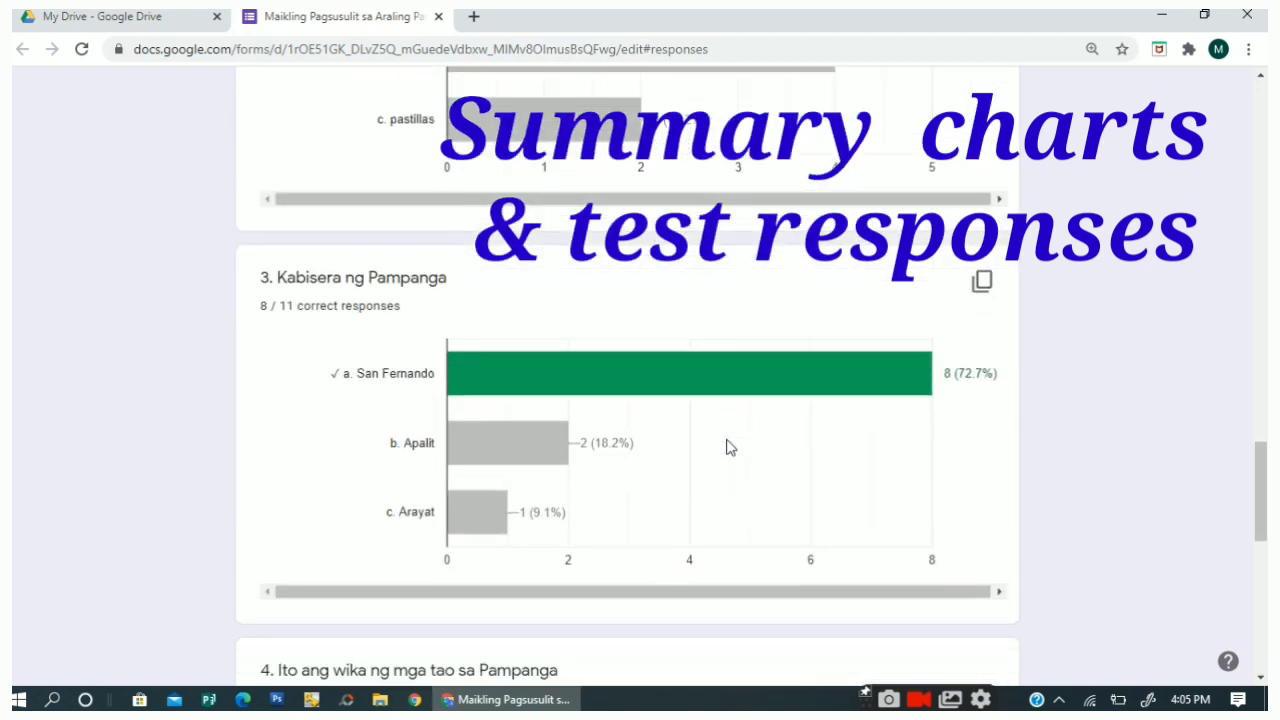
scroll(727, 447, down, 3)
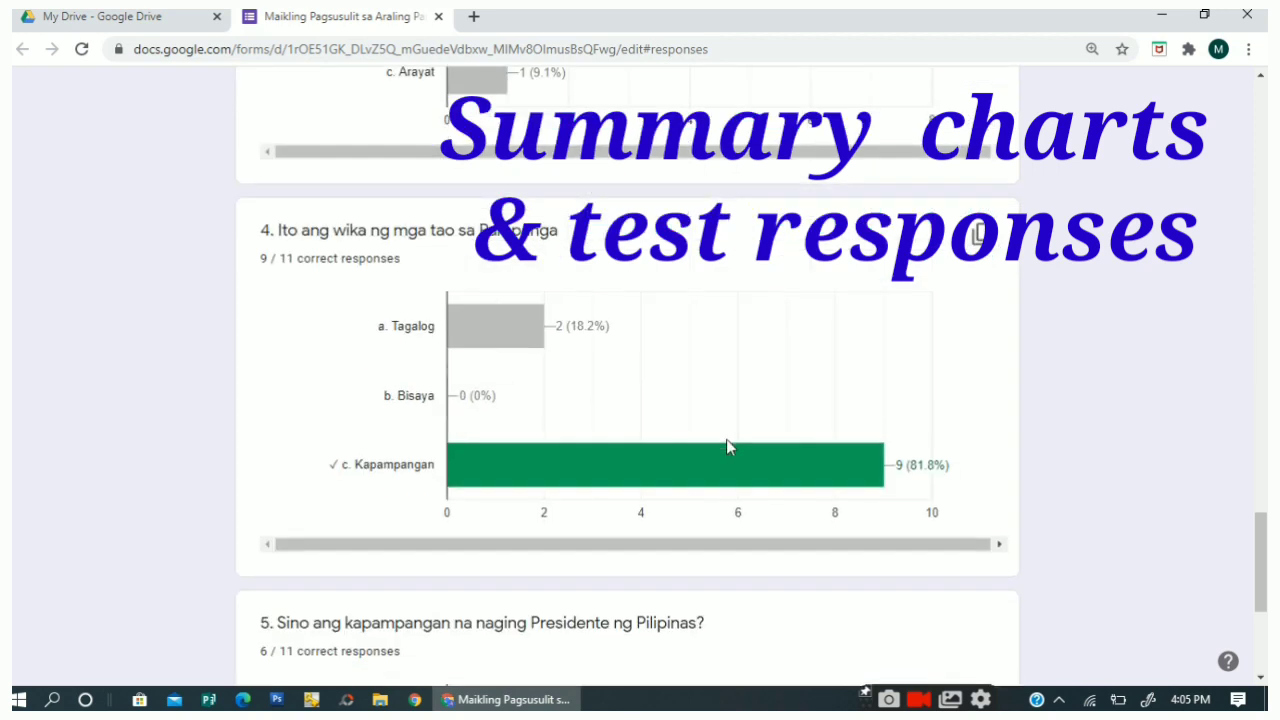
scroll(731, 447, down, 2)
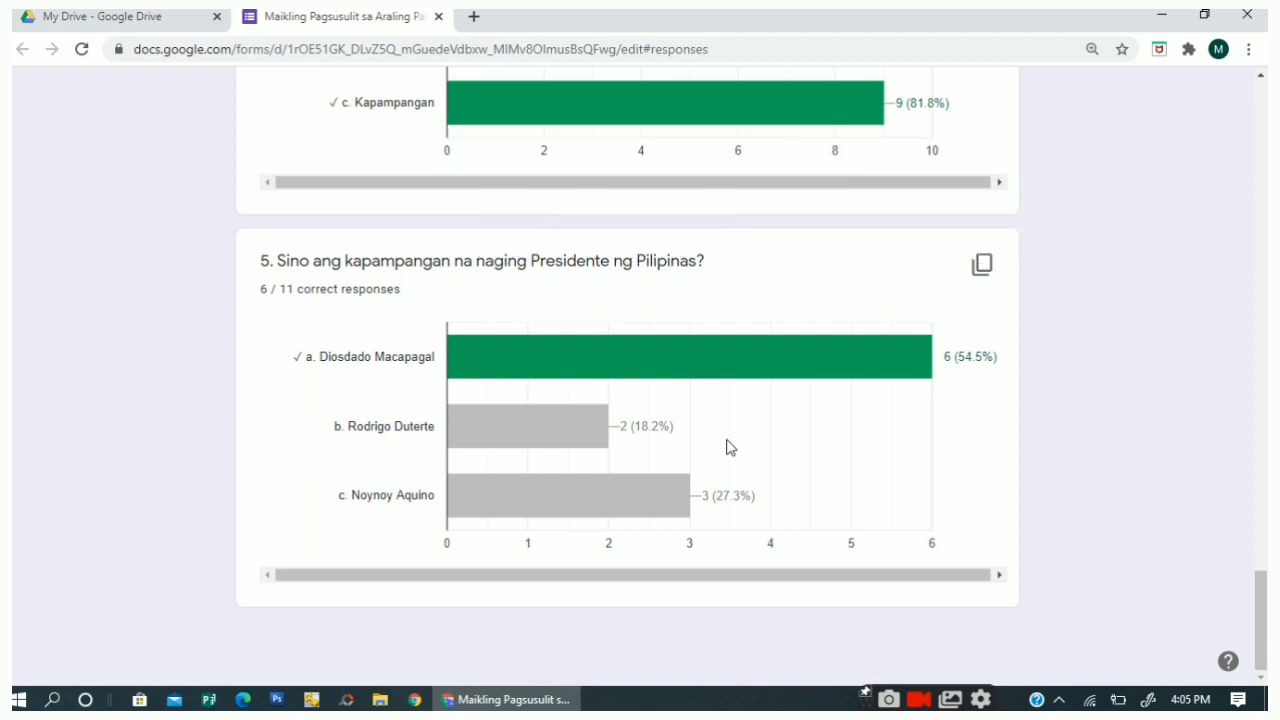
- Create a new linked spreadsheet for the responses, keeping the suggested name "Maikling Pagsusulit sa Araling Panlipunan 3 (Responses)"
scroll(727, 447, up, 8)
scroll(731, 447, up, 8)
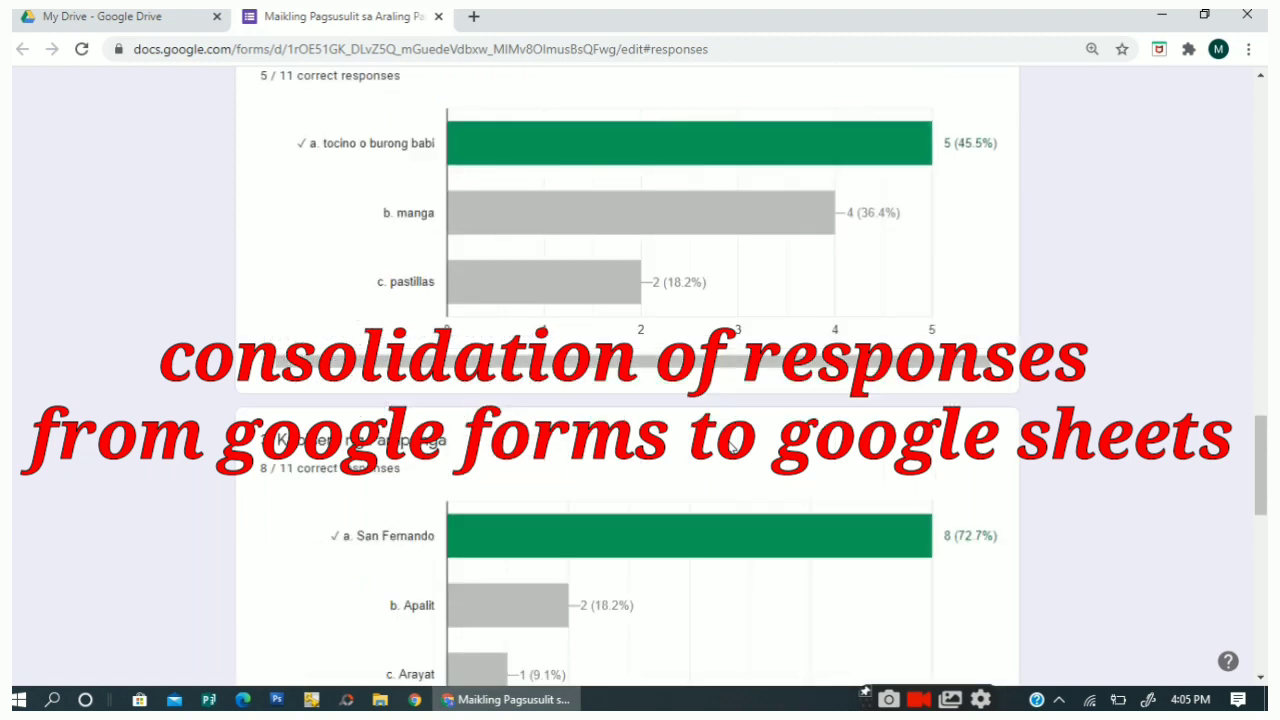
scroll(731, 447, up, 8)
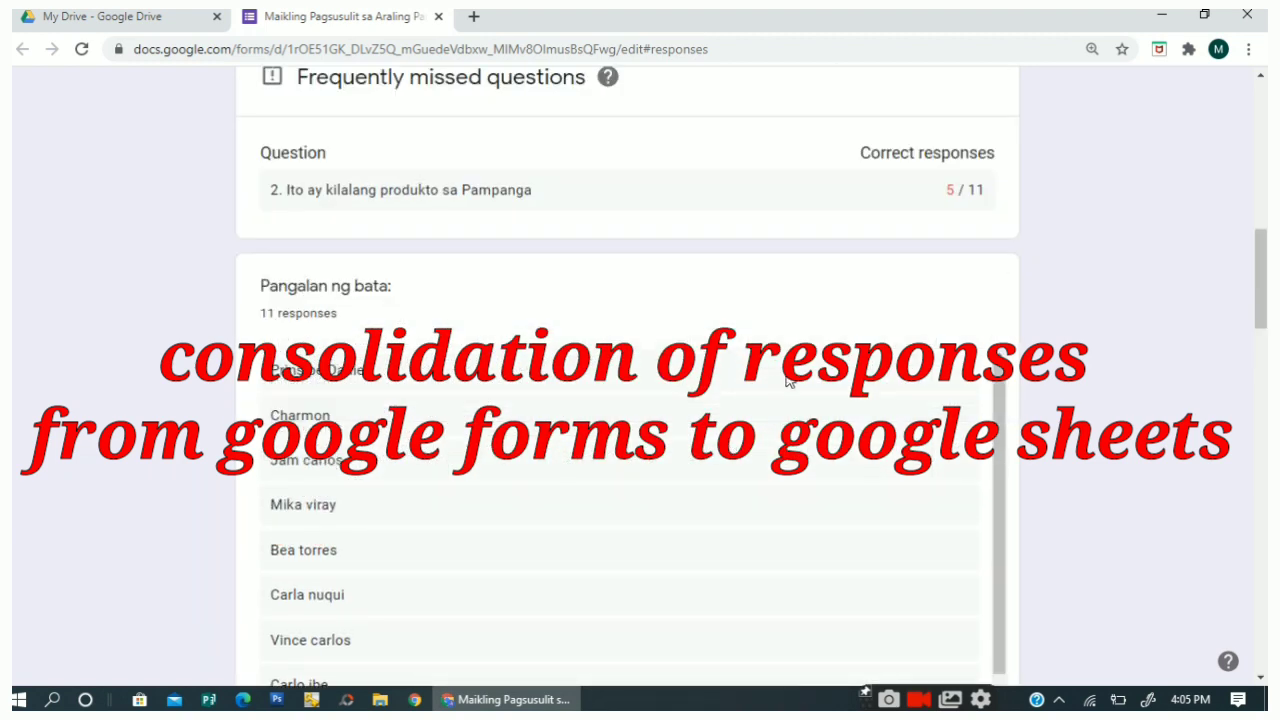
scroll(786, 381, up, 5)
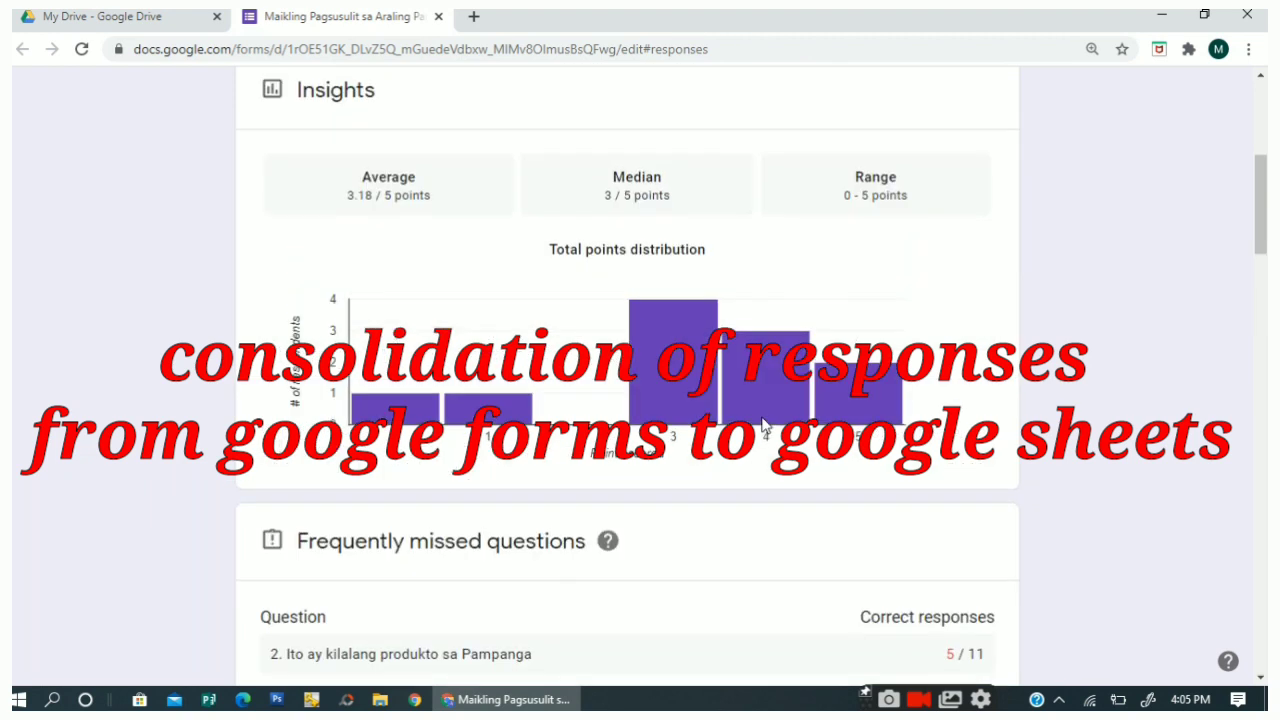
scroll(763, 424, up, 5)
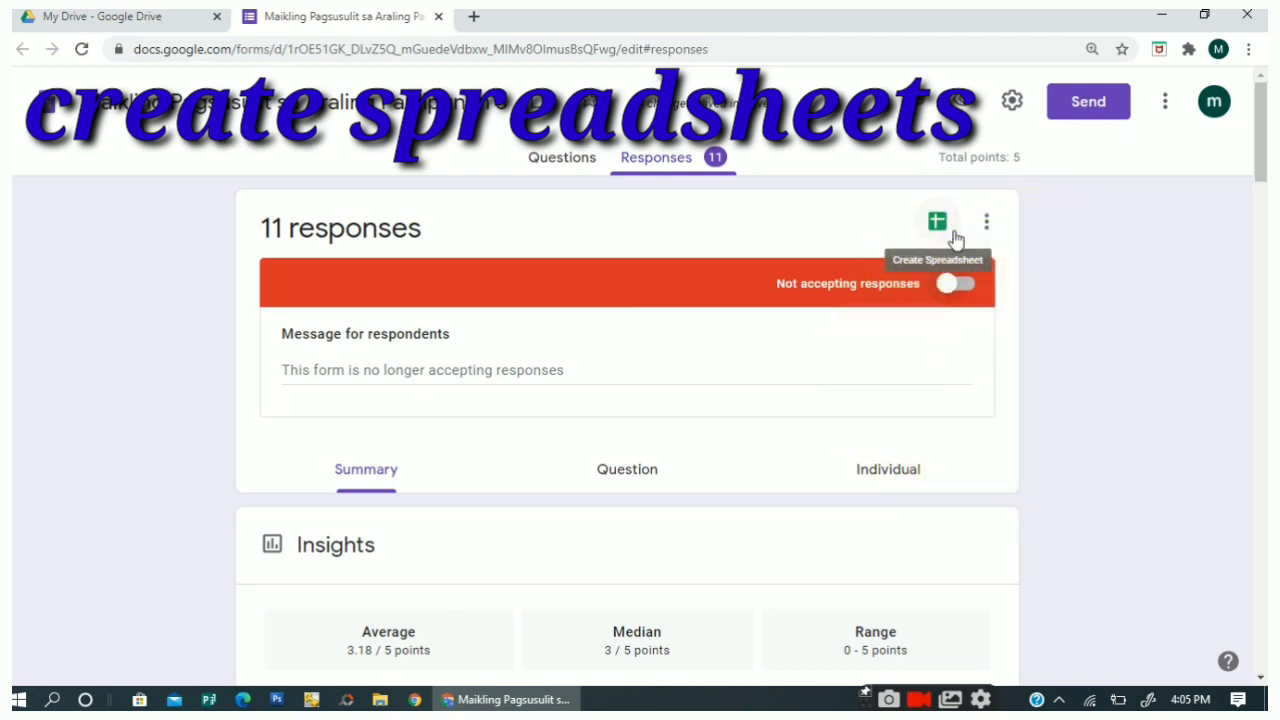
click(955, 239)
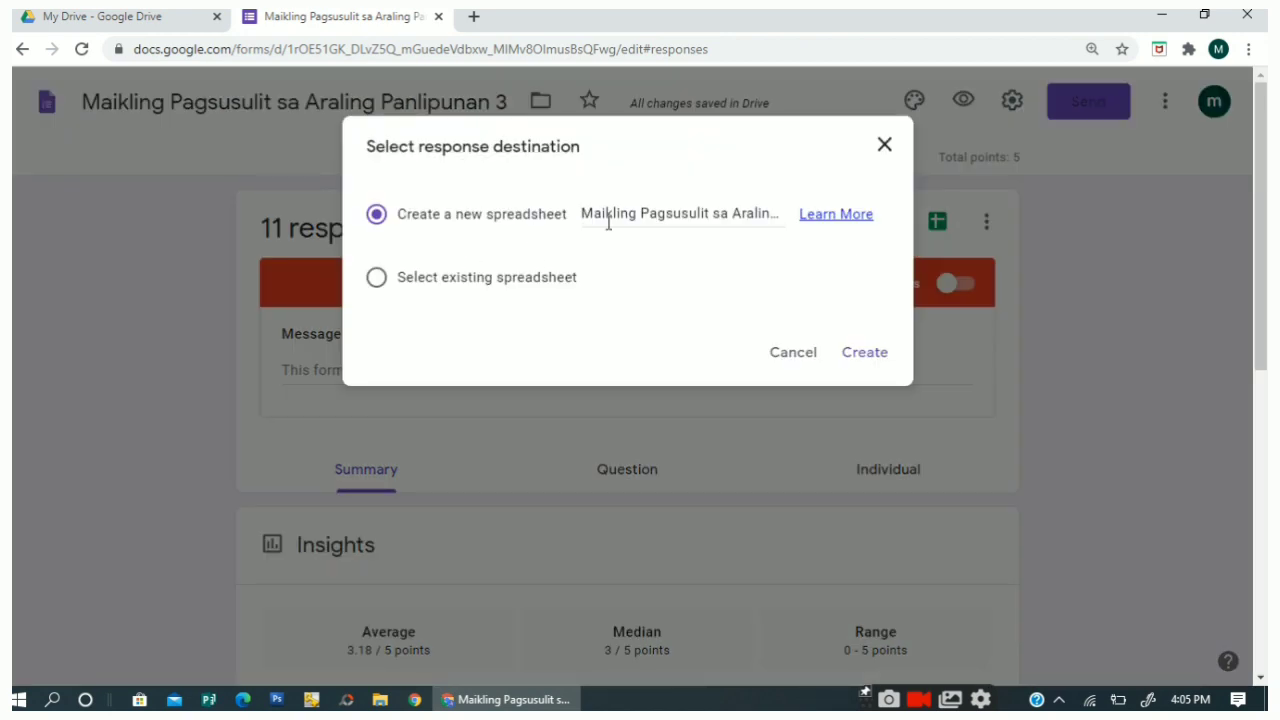
click(733, 218)
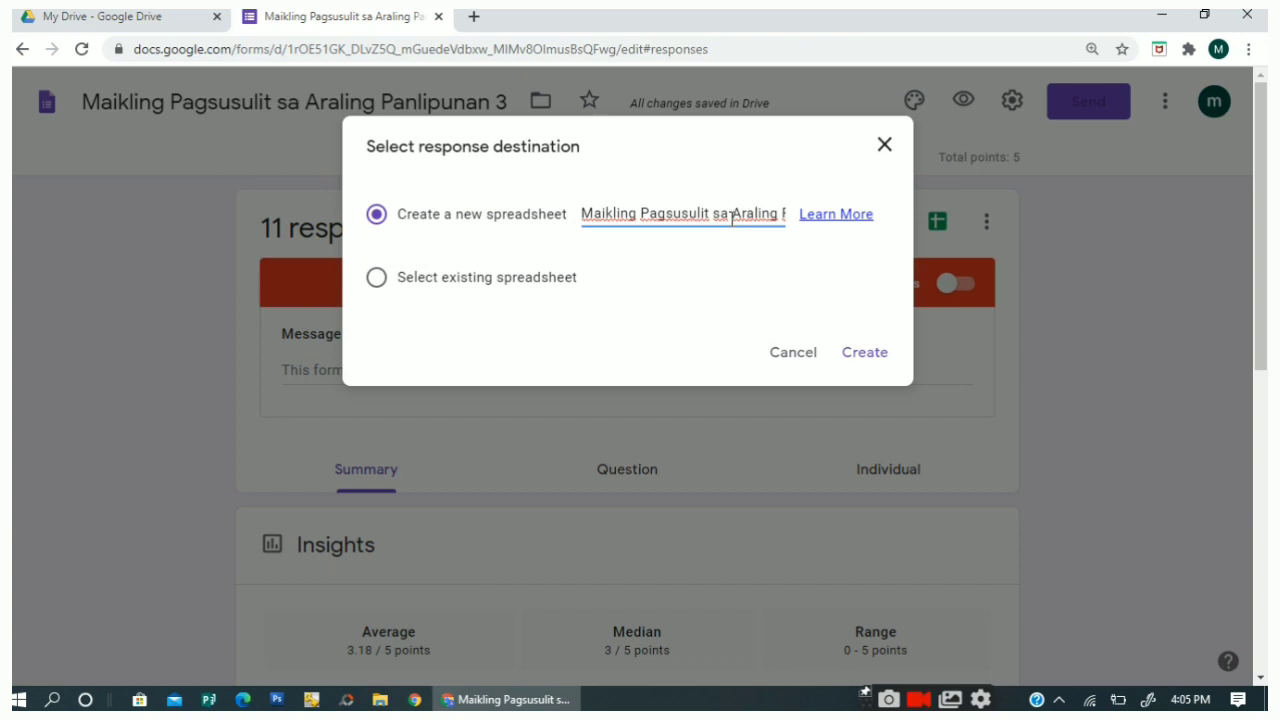
key(Right)
key(Right)
key(Right)
key(Right)
key(Right)
key(Right)
key(Right)
key(Right)
key(Right)
key(Right)
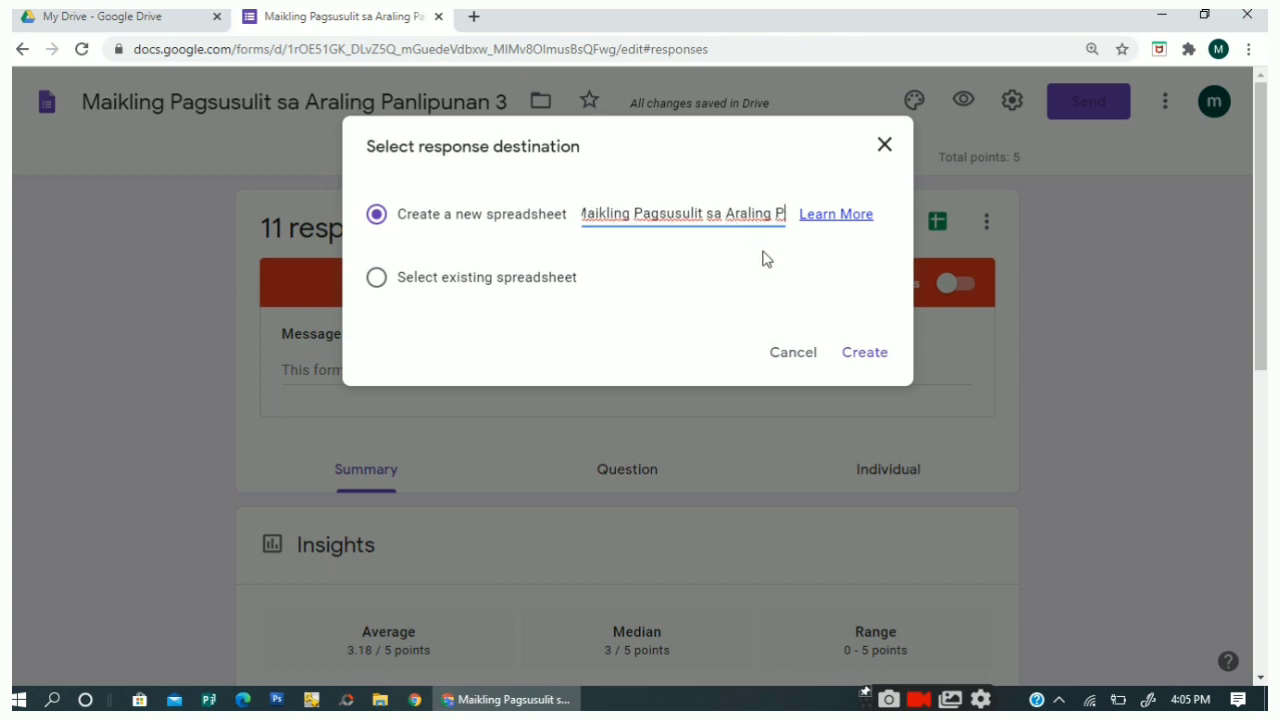
key(Right)
key(Right)
key(Right)
key(Right)
key(Right)
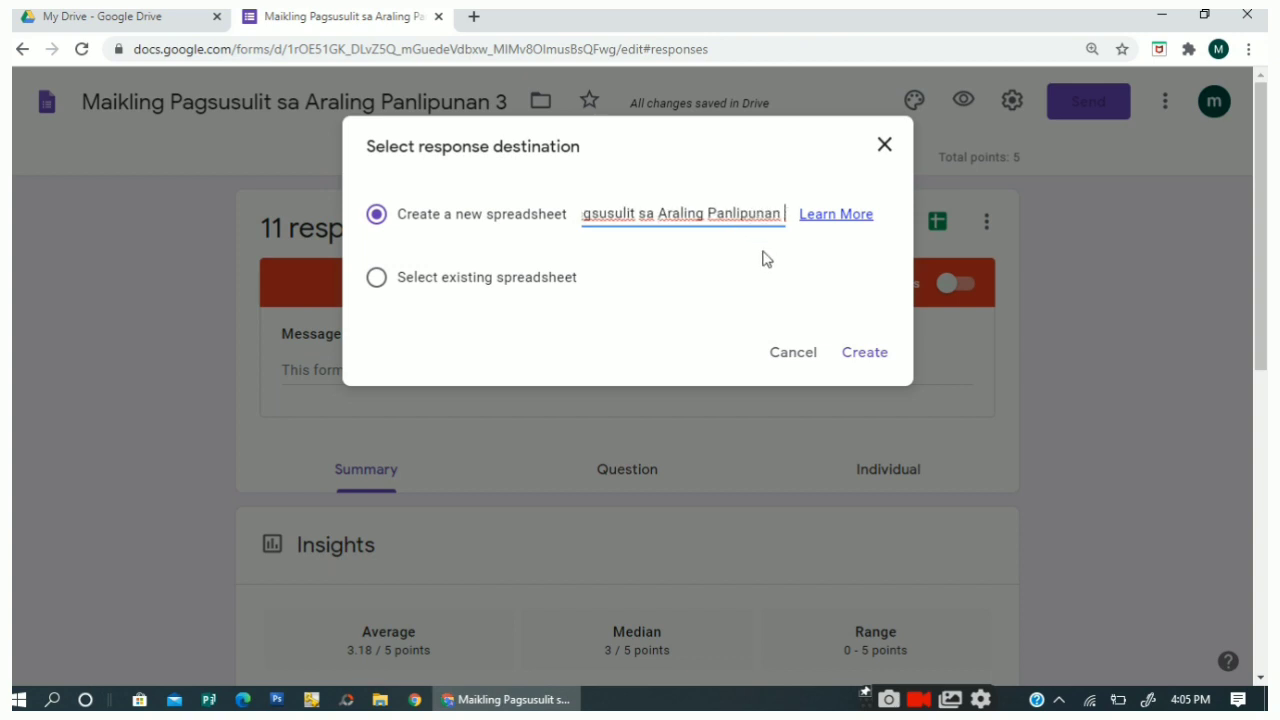
key(Right)
key(Right)
key(Right)
key(Right)
key(Right)
key(Right)
key(Right)
key(Right)
key(Right)
key(Right)
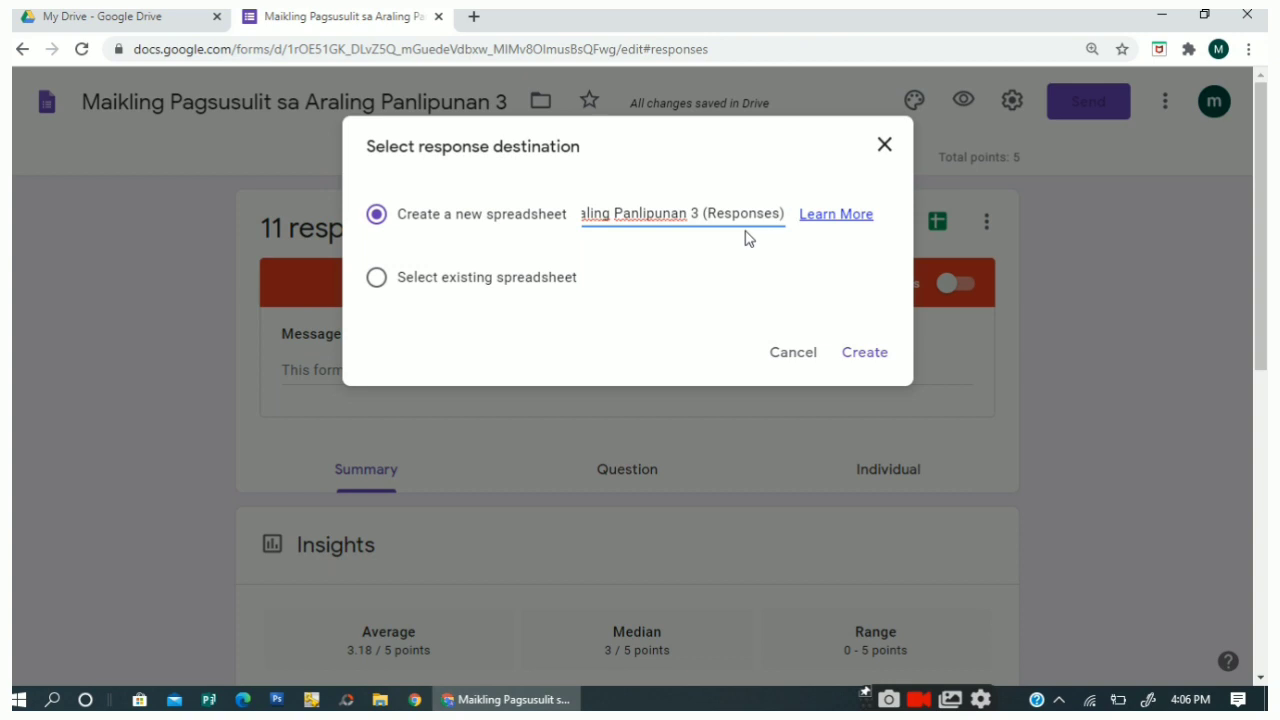
click(870, 364)
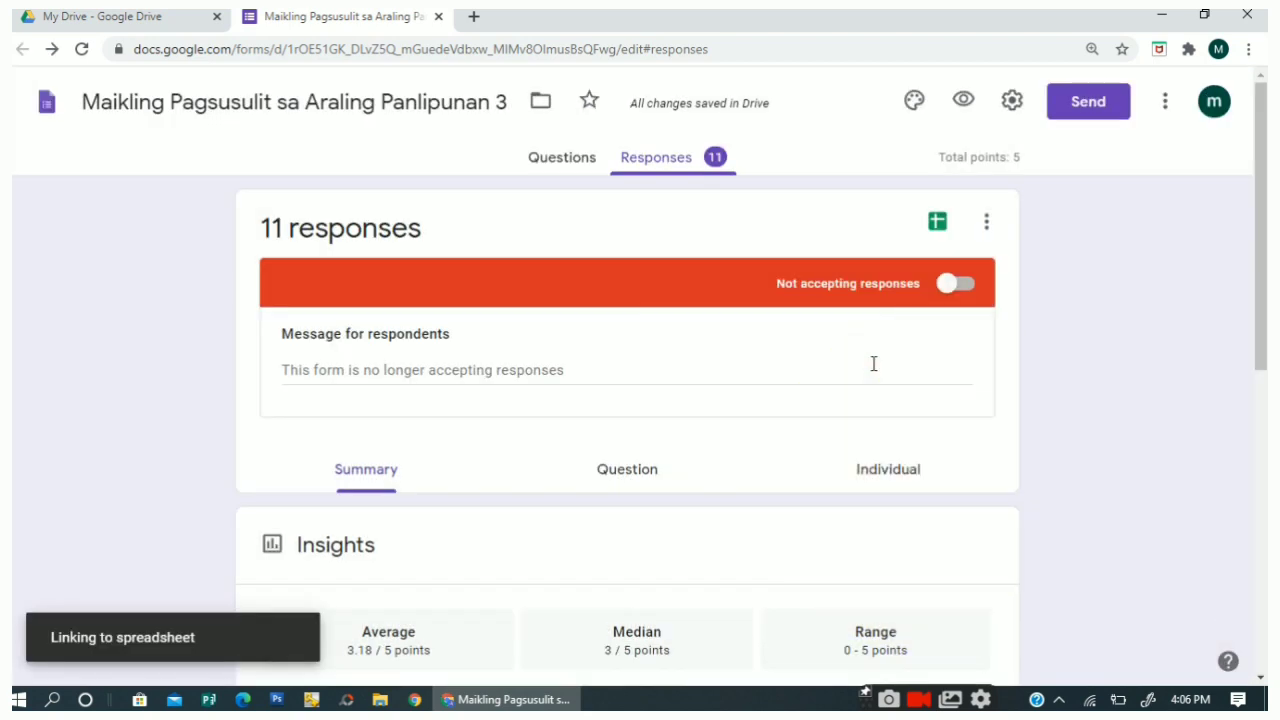